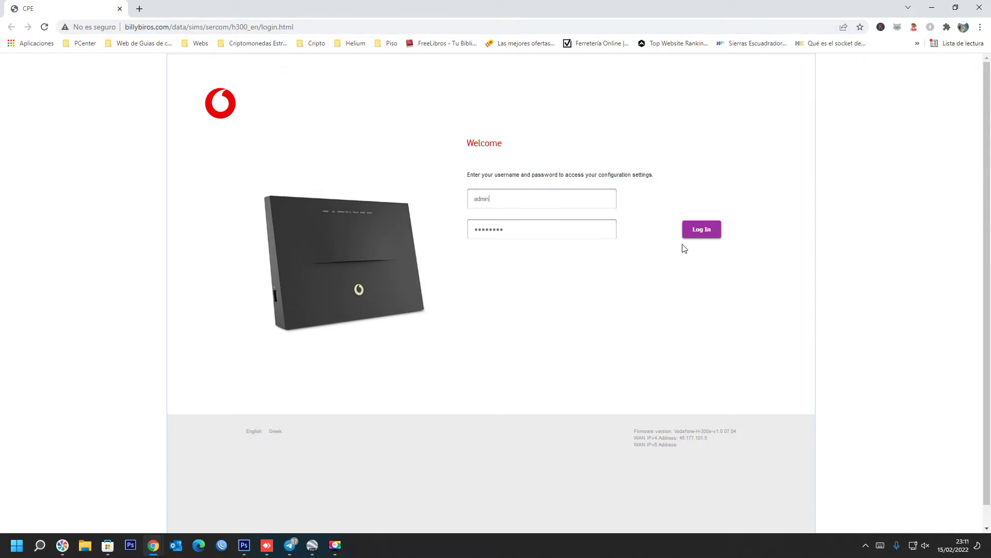
- Log in to the router's configuration page with the prefilled admin credentials
click(698, 232)
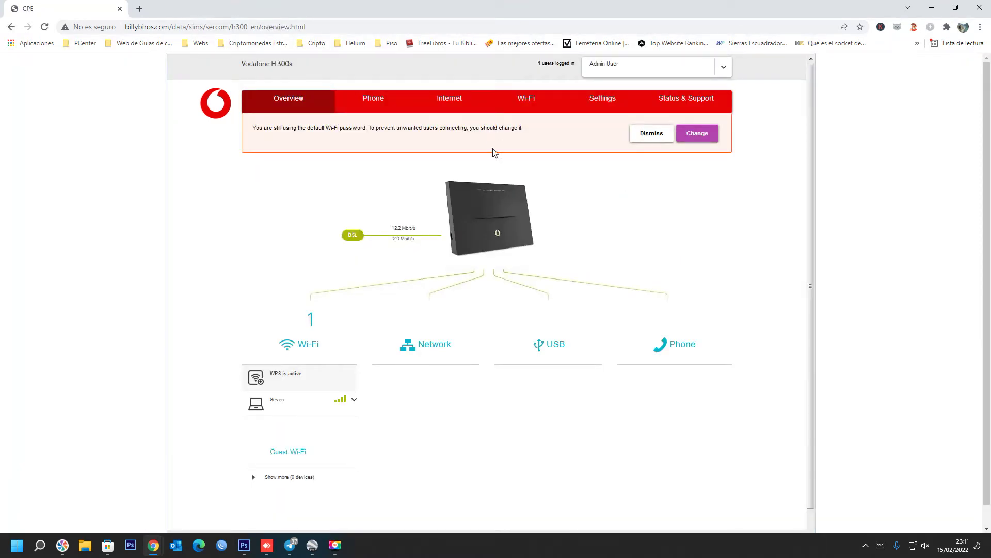
scroll(491, 150, down, 1)
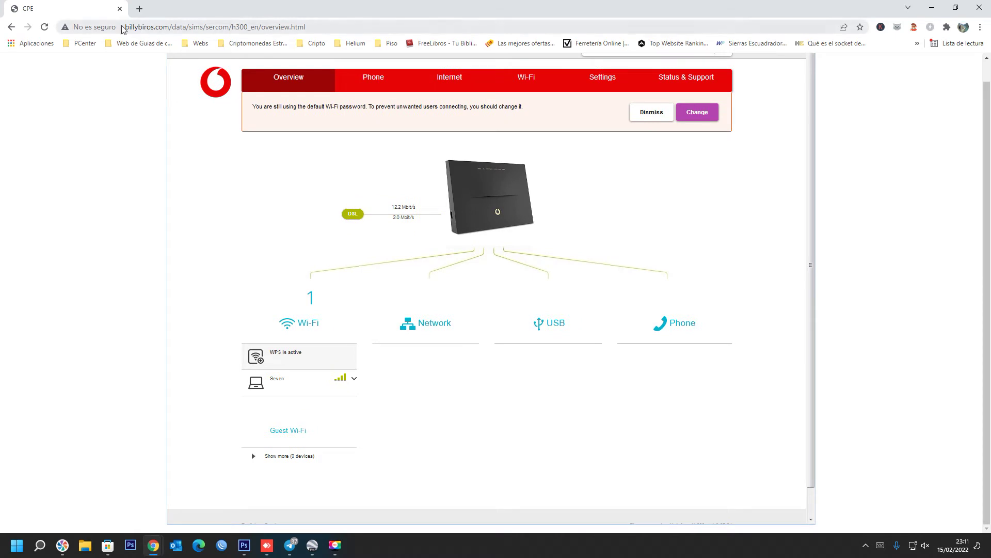
click(149, 28)
mouse_move(149, 28)
mouse_down()
mouse_move(98, 27)
mouse_move(147, 29)
mouse_up()
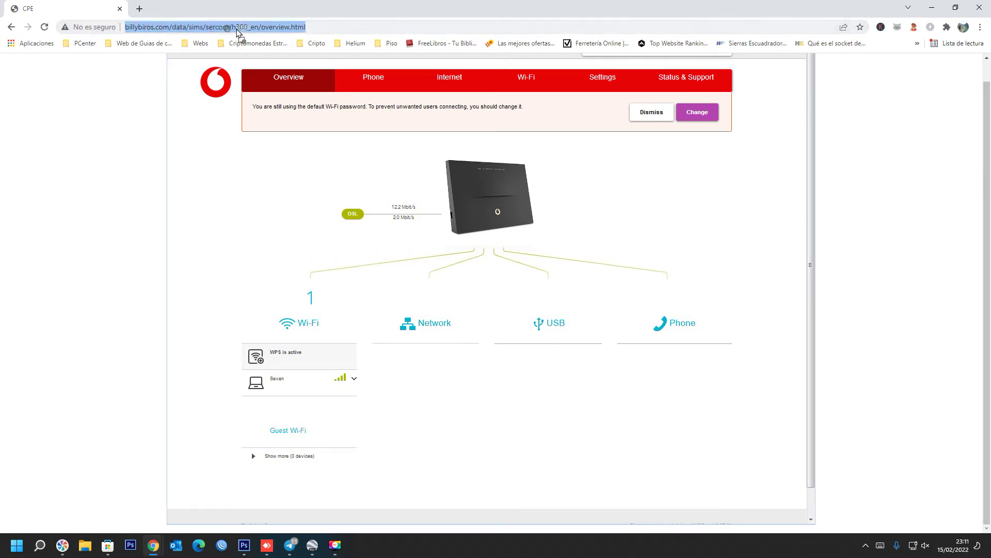
click(170, 30)
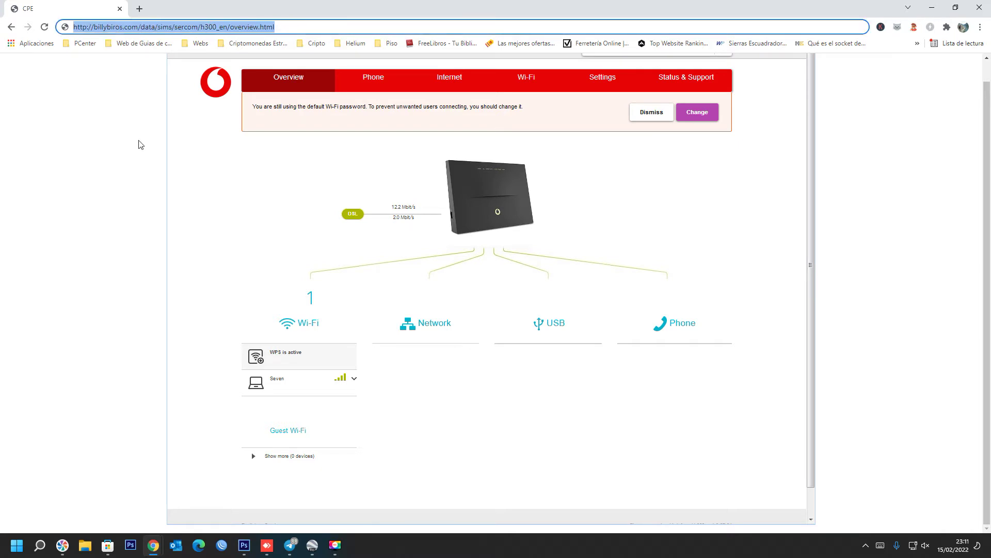
click(278, 182)
scroll(439, 176, up, 1)
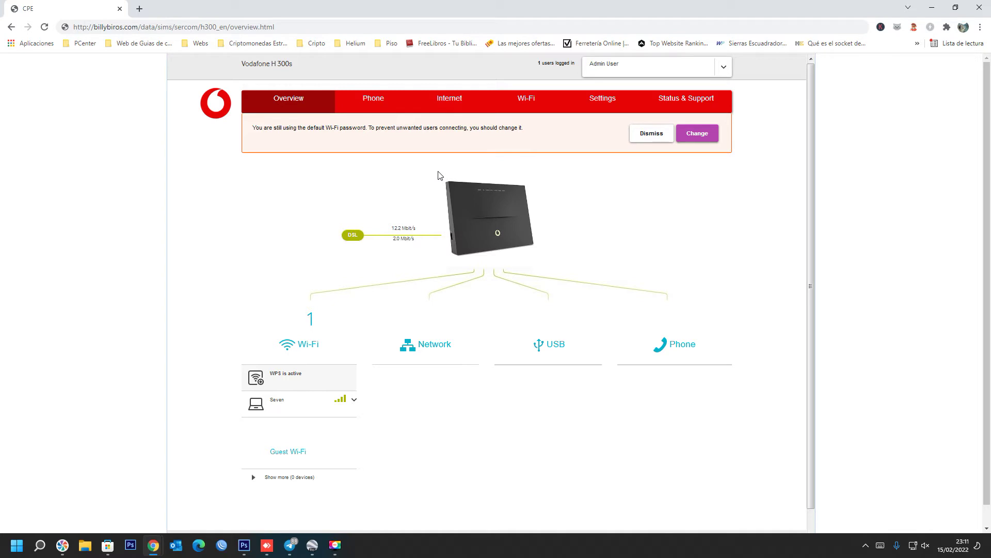
scroll(445, 163, down, 1)
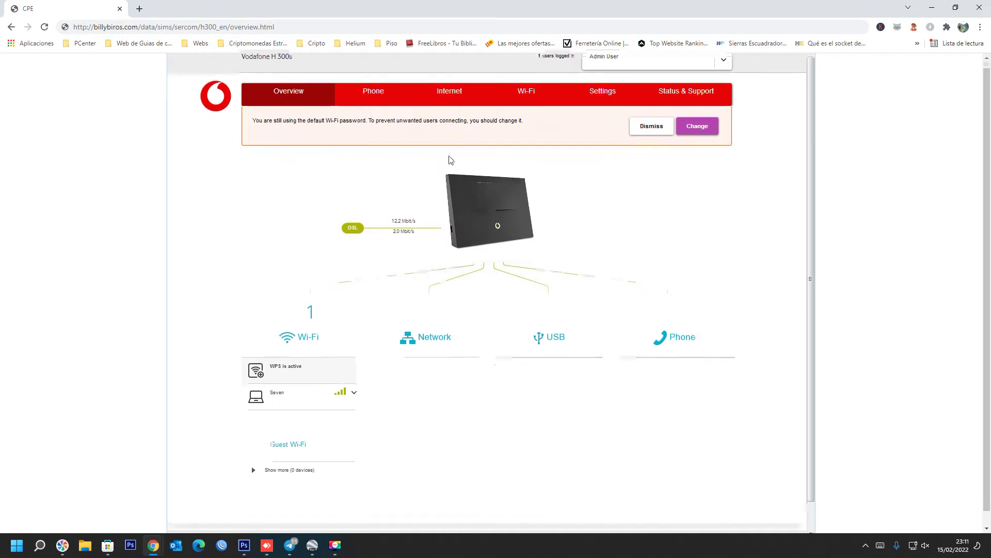
scroll(449, 141, up, 1)
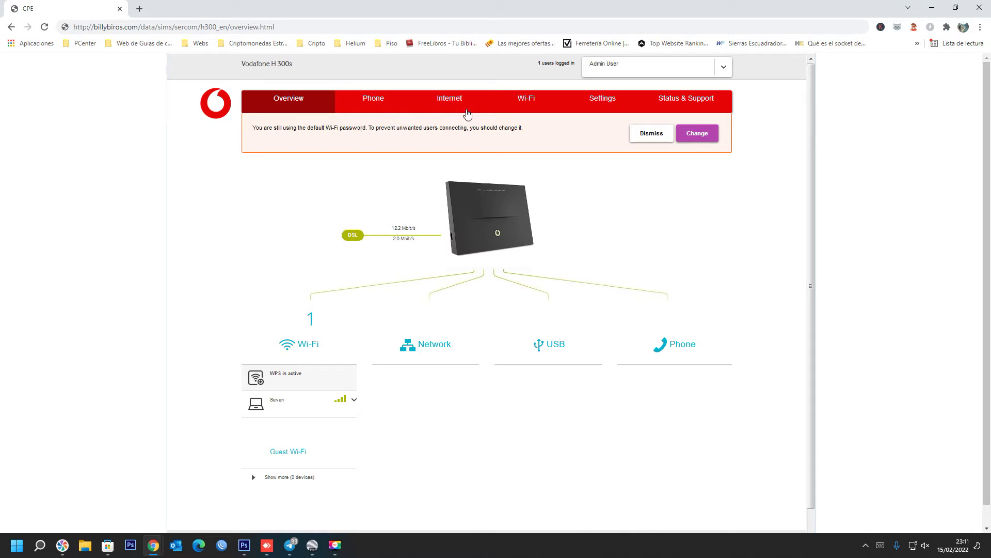
- Open the Port Mapping page in the Internet settings and start adding a new port mapping
click(449, 99)
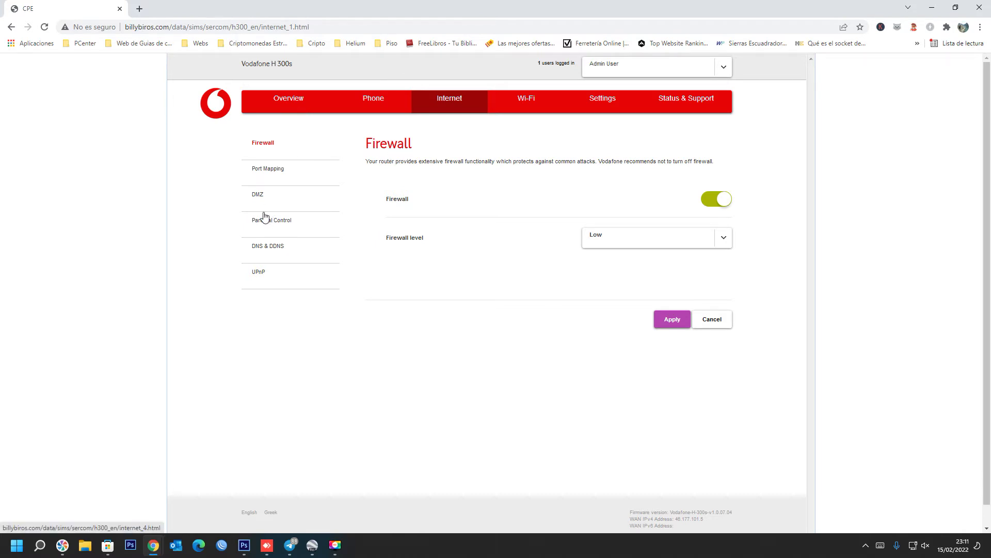
click(270, 173)
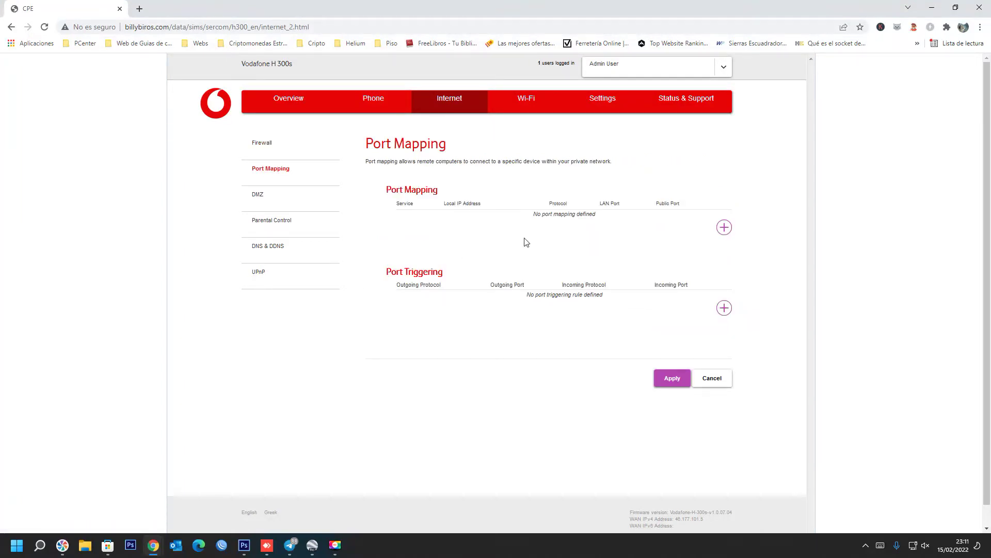
click(724, 228)
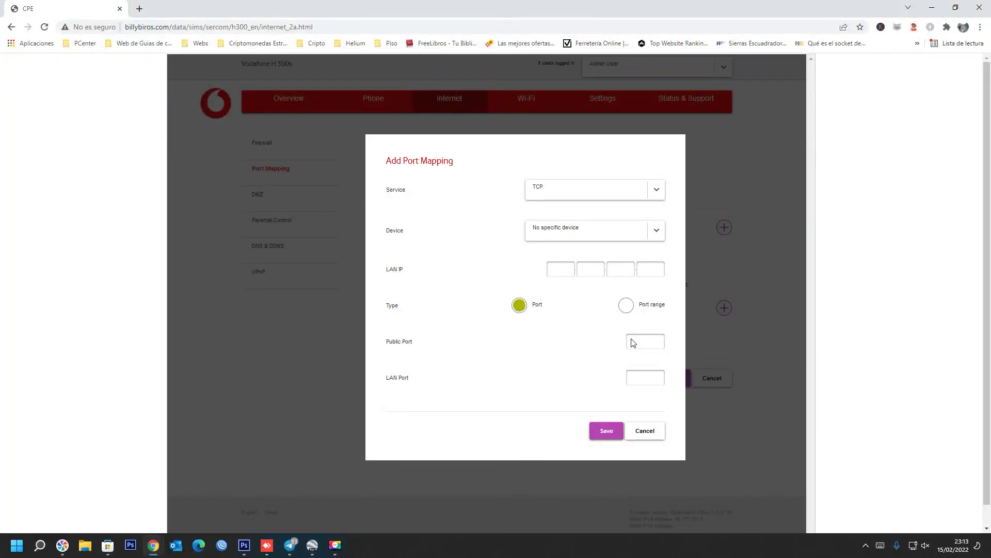
- Capture the lower part of the Add Port Mapping form and annotate the Public Port field with 44158
key(Print)
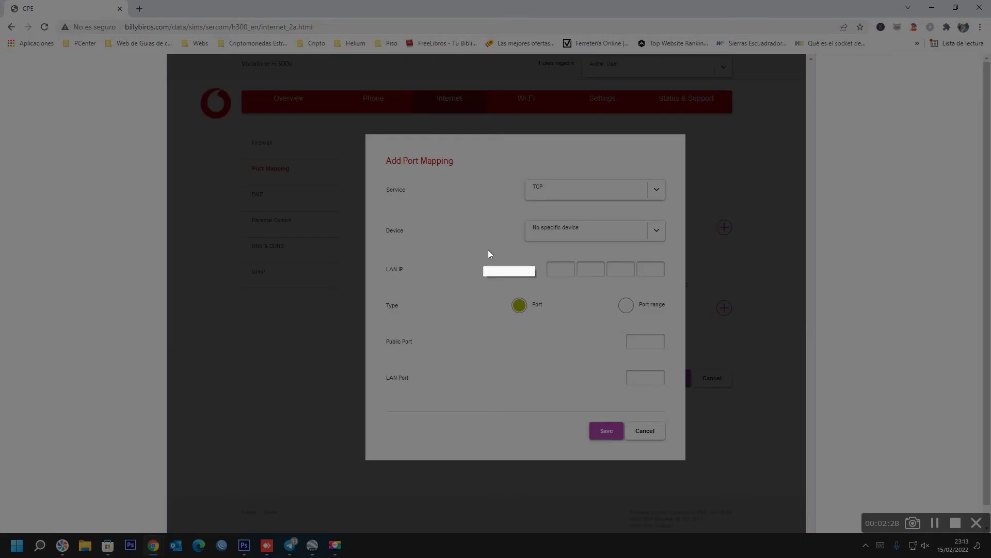
mouse_move(494, 228)
mouse_down()
mouse_move(650, 371)
mouse_move(693, 436)
mouse_move(686, 458)
mouse_up()
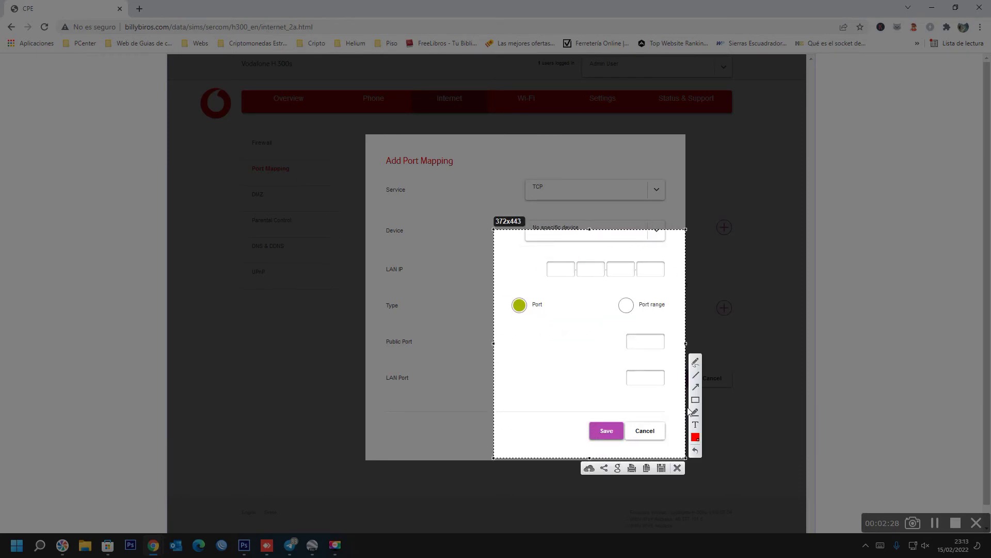
click(696, 423)
click(648, 347)
drag(648, 346, 630, 337)
text(44158)
- Annotate the LAN Port field with 44158 and extend the capture area upward to include the Service field
click(690, 378)
click(695, 426)
click(634, 379)
text(44158)
drag(648, 379, 640, 372)
click(592, 233)
drag(591, 232, 594, 174)
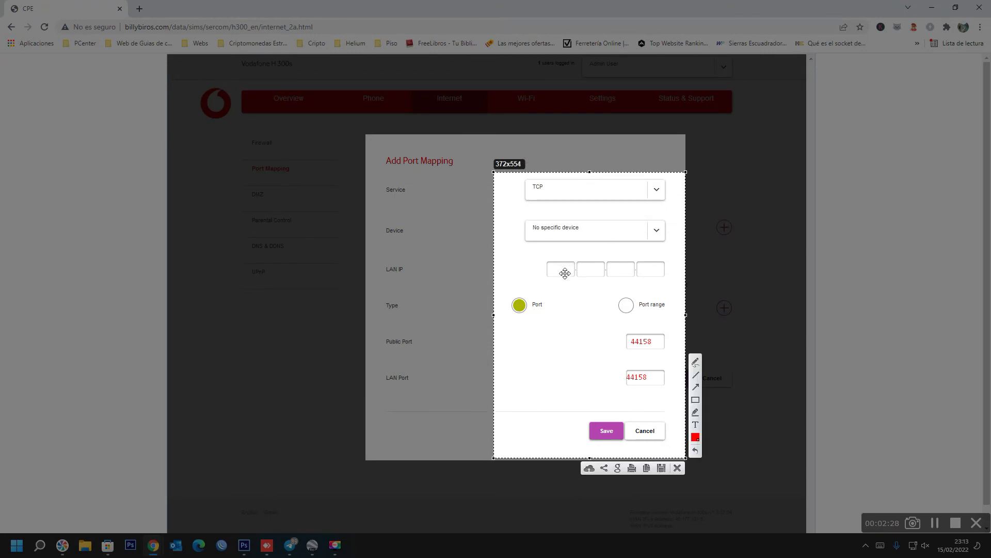
- Start a text annotation on the LAN IP field and discard the screen capture
click(695, 425)
click(559, 269)
key(Escape)
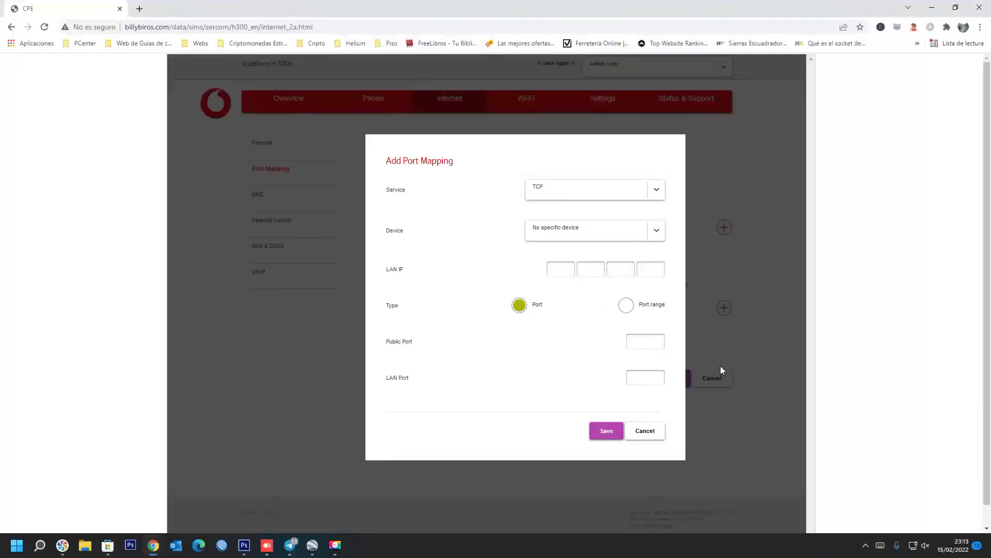
- Save the Add Port Mapping form
click(608, 434)
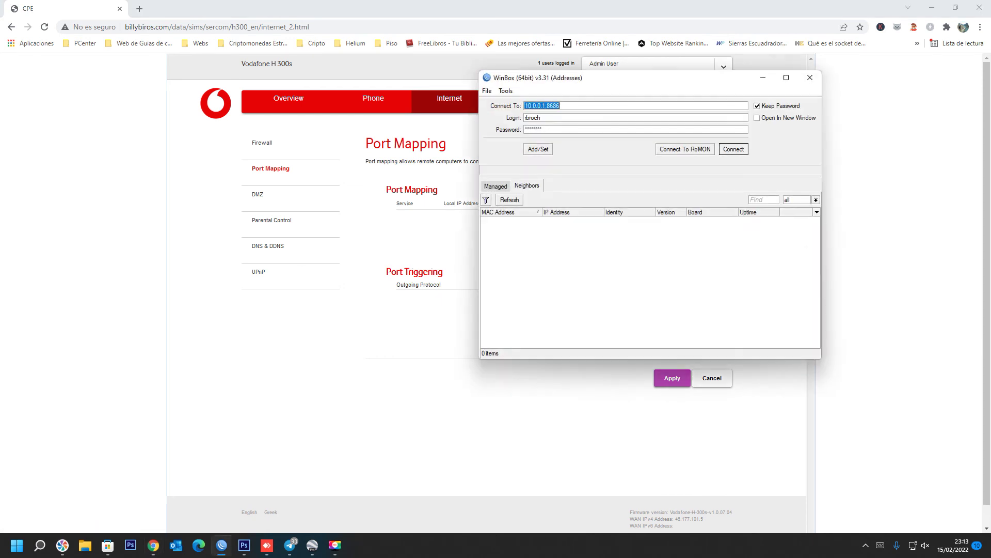
- Connect to the router at 10.0.0.1:8686 in WinBox, examine the NAT rules for ports 443, 44158 and 22, and close WinBox
key(Return)
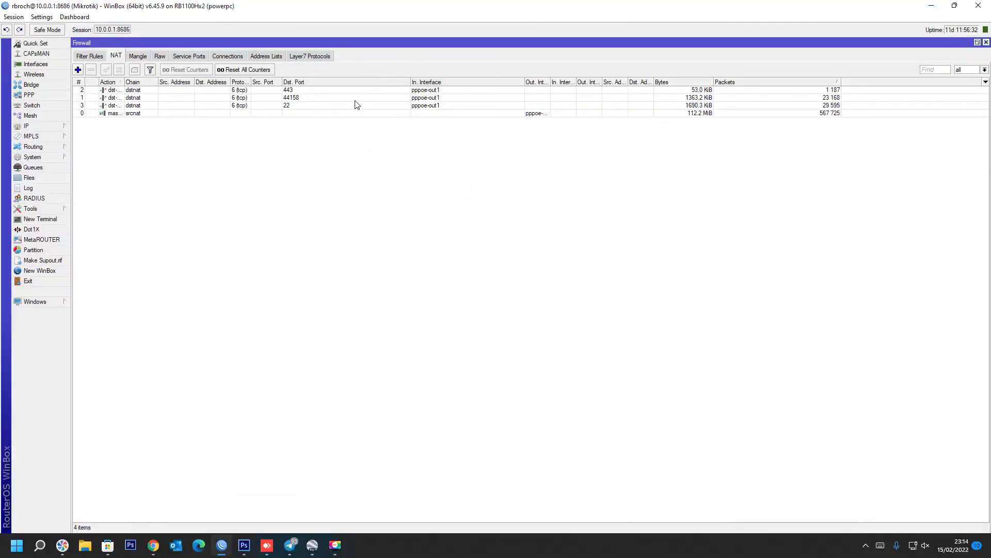
click(291, 106)
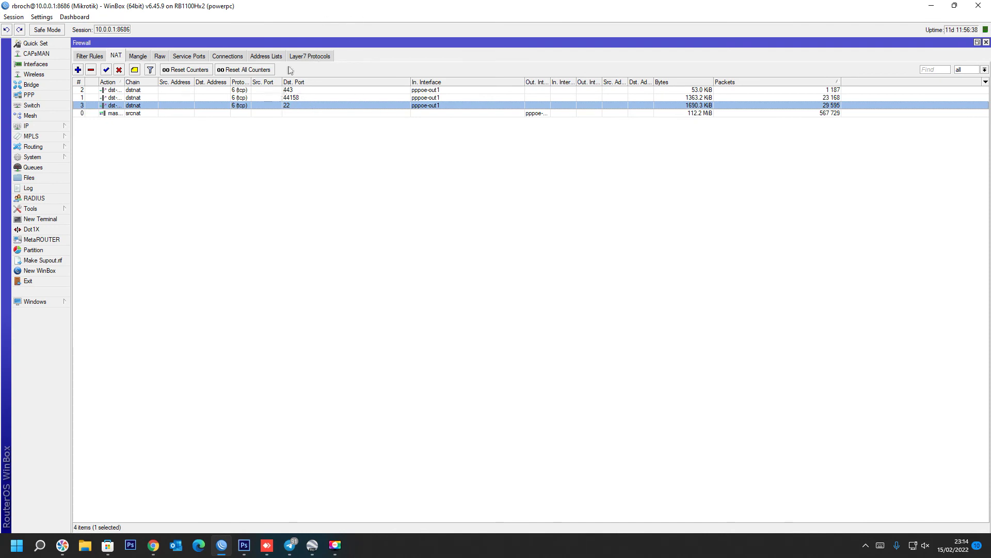
double_click(333, 7)
click(501, 170)
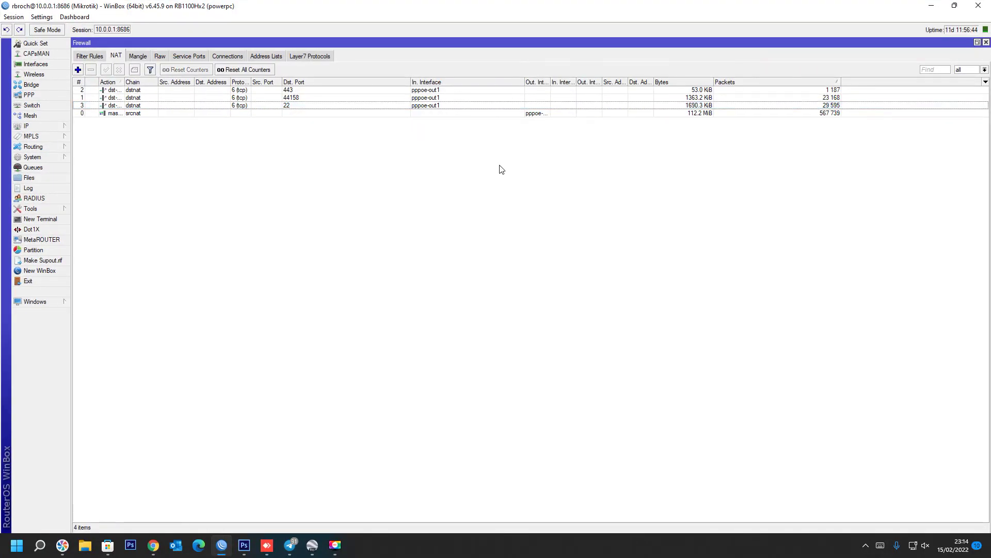
click(320, 98)
click(287, 89)
click(285, 98)
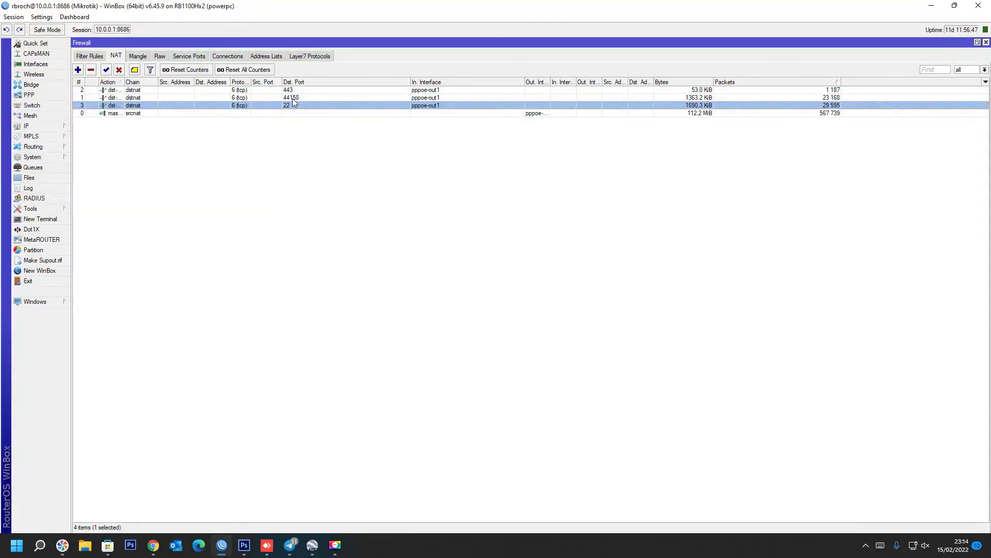
click(981, 8)
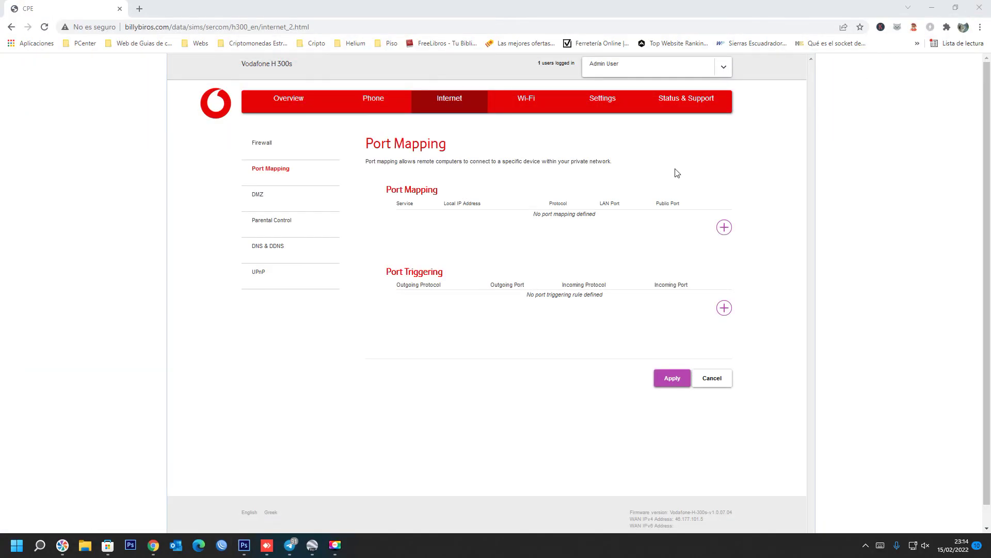